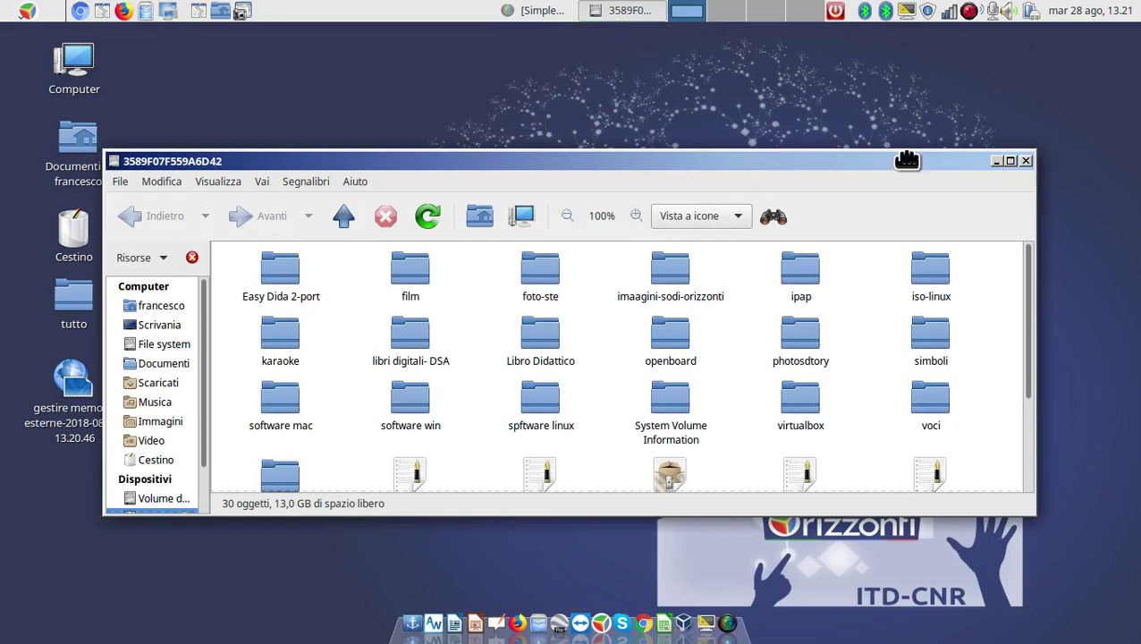
Move and enlarge the external volume's file window, and widen its side pane so the device names are fully readable.
left_click_drag(907, 160, 904, 95)
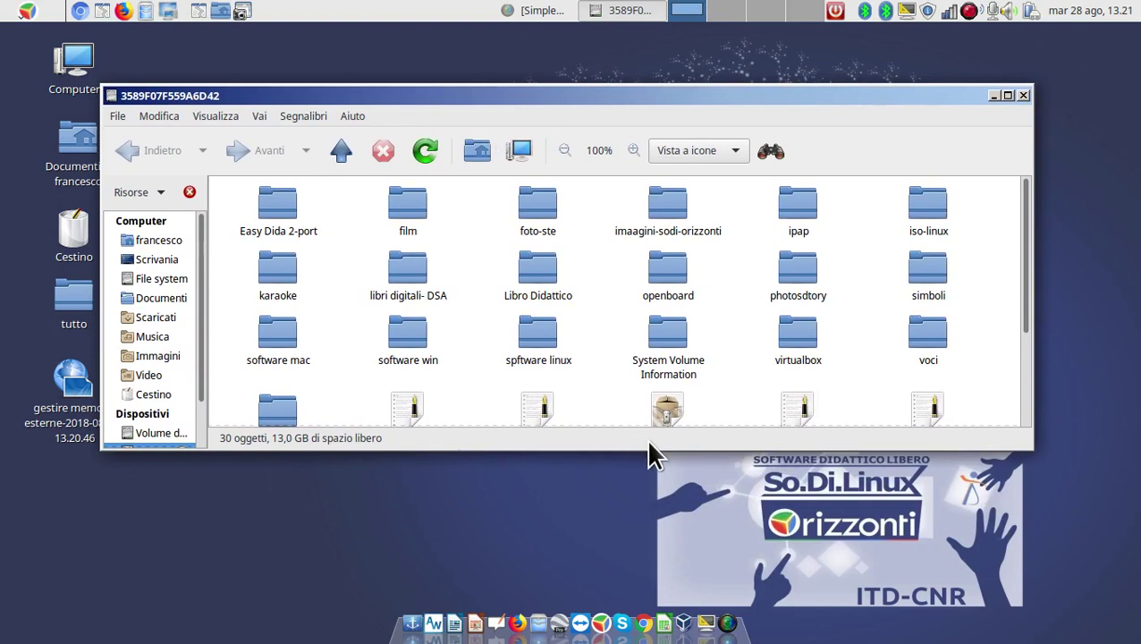
left_click_drag(646, 449, 628, 580)
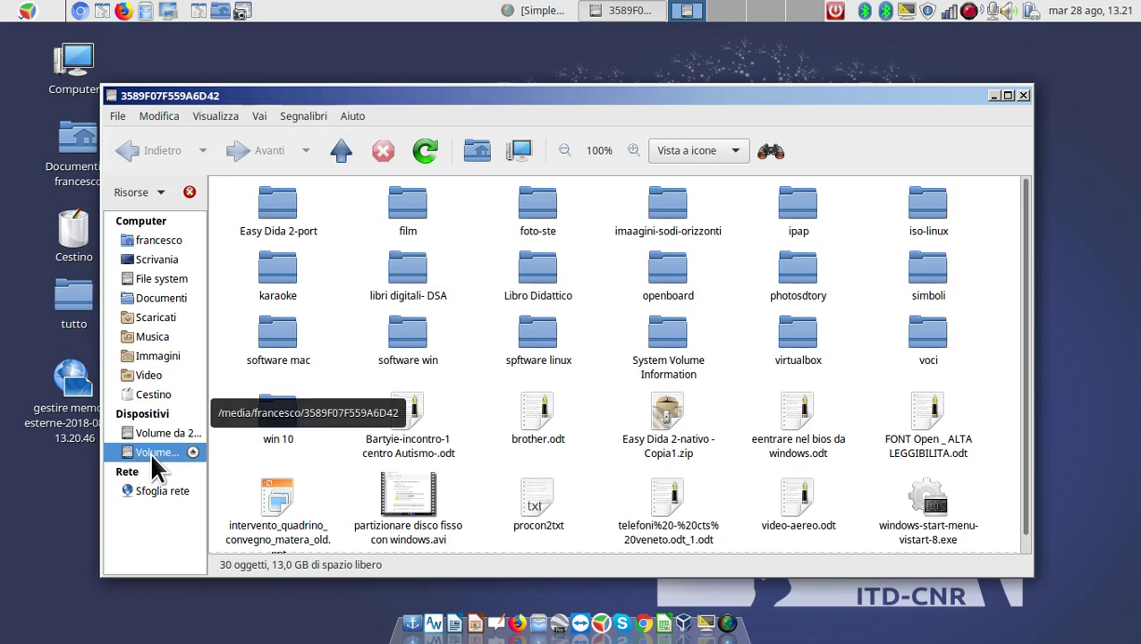
left_click_drag(101, 456, 17, 447)
left_click_drag(126, 413, 224, 414)
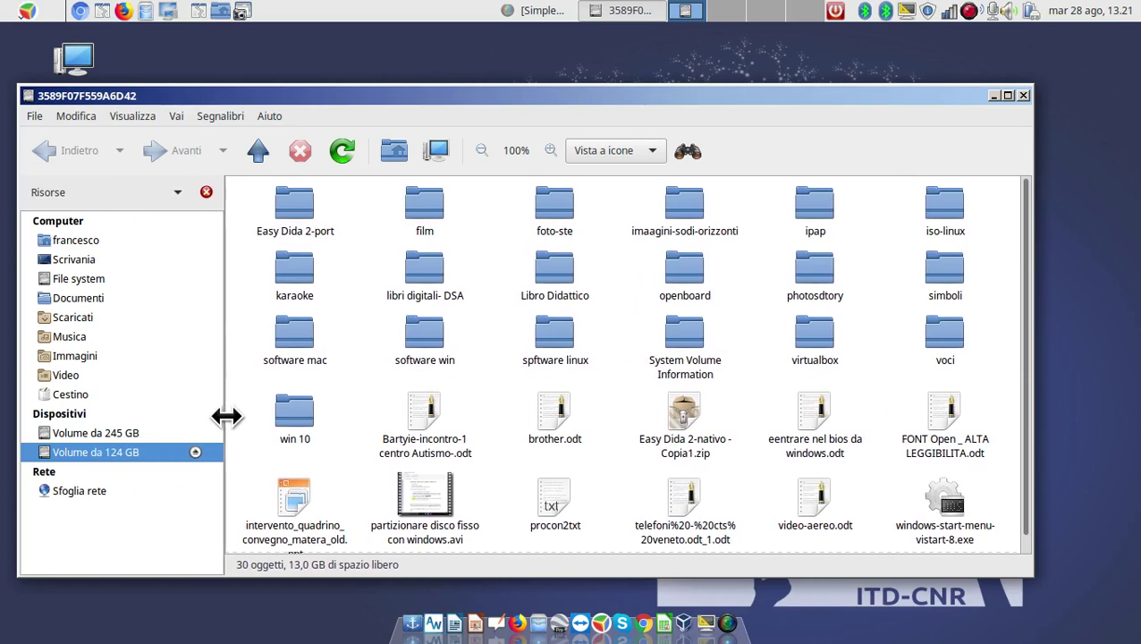
Eject the 124 GB volume with Espelli from the device list and dismiss the removal notification.
right_click(164, 452)
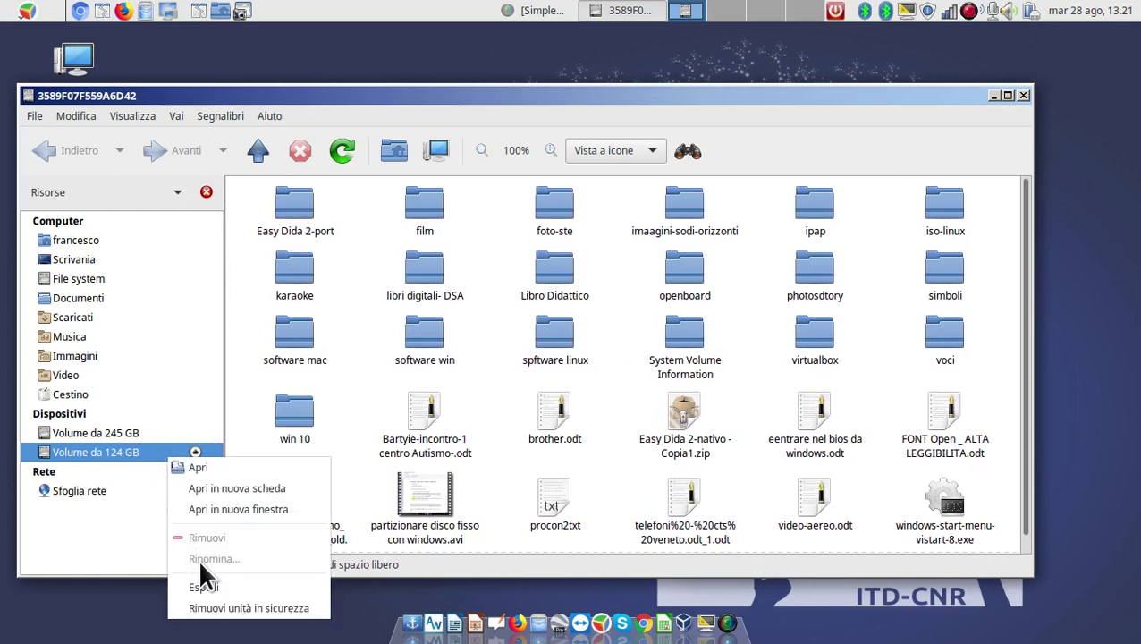
left_click(215, 586)
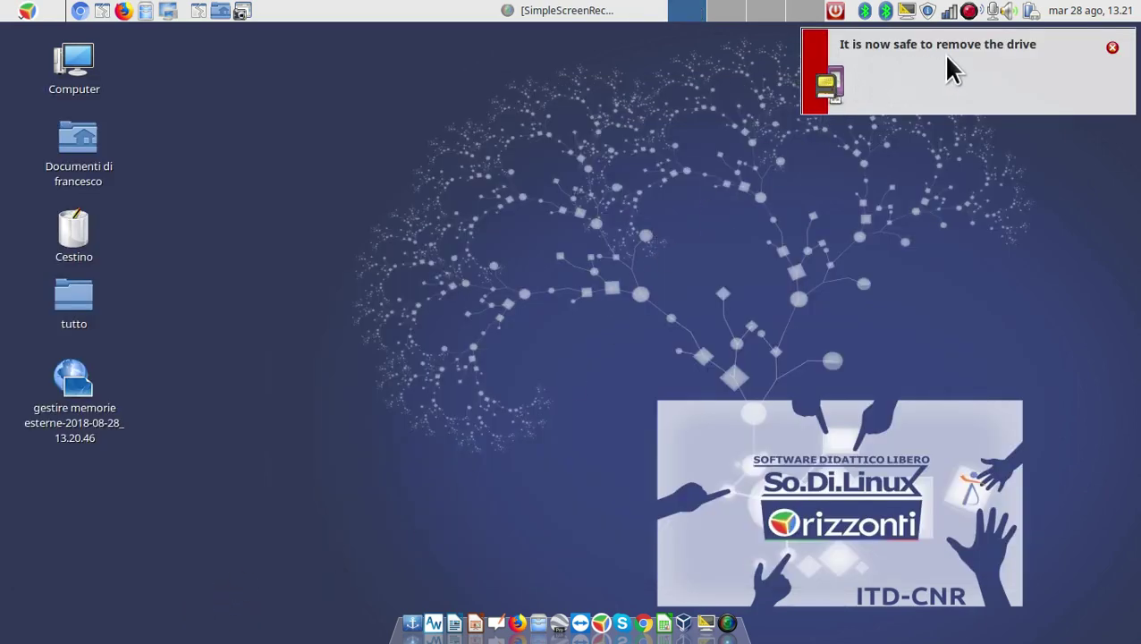
left_click(1112, 48)
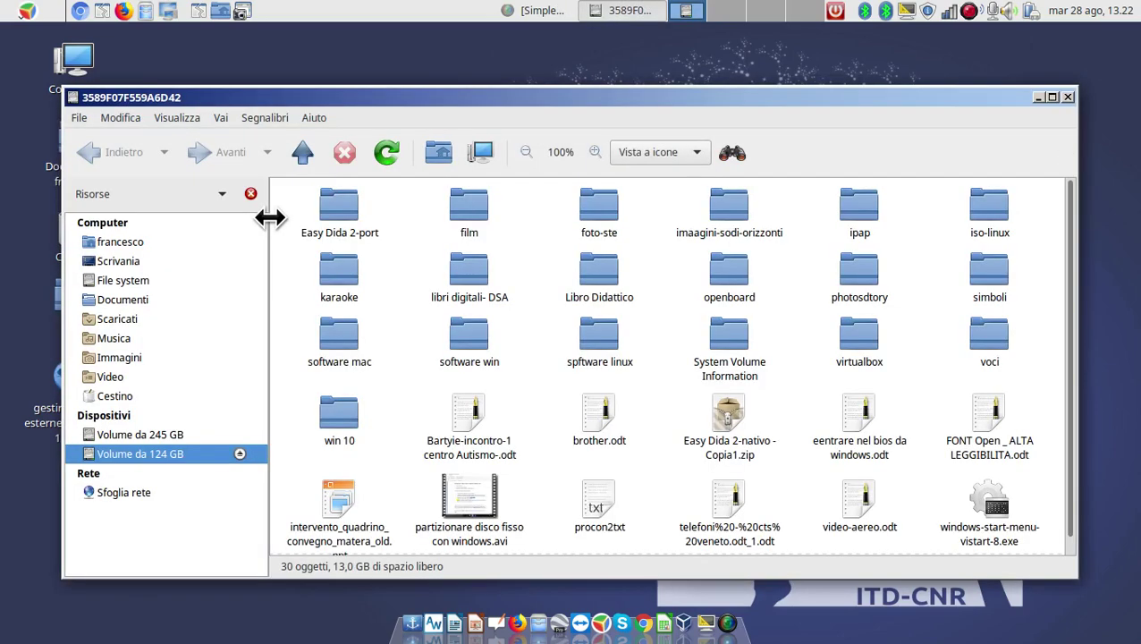
Detach the reconnected 124 GB volume with Rimuovi unità in sicurezza and close the file window.
right_click(184, 453)
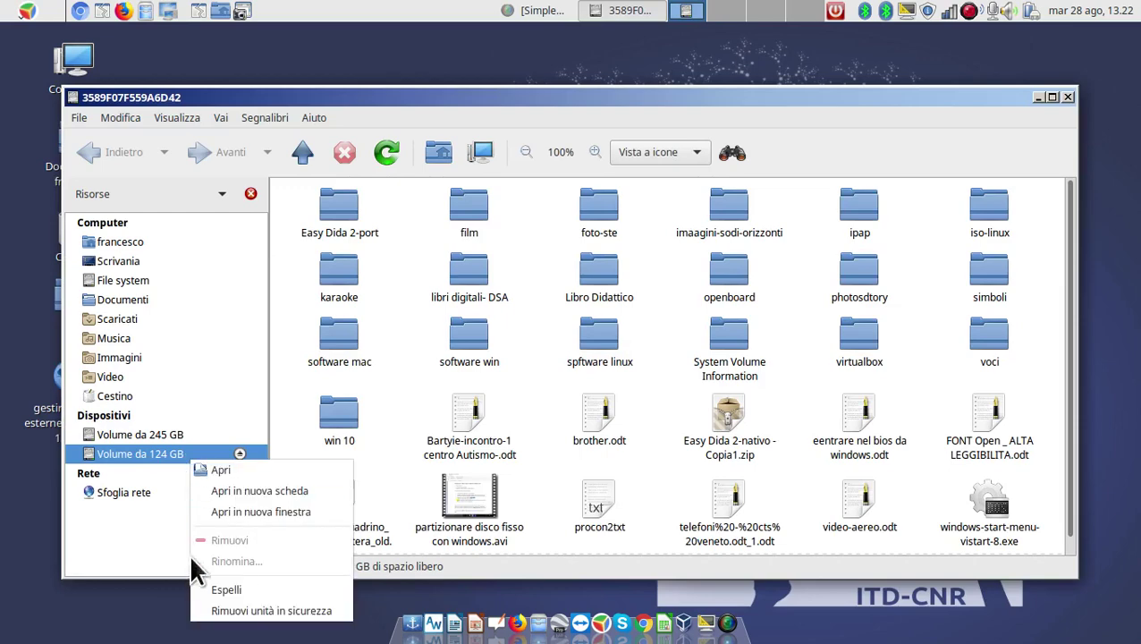
left_click(208, 611)
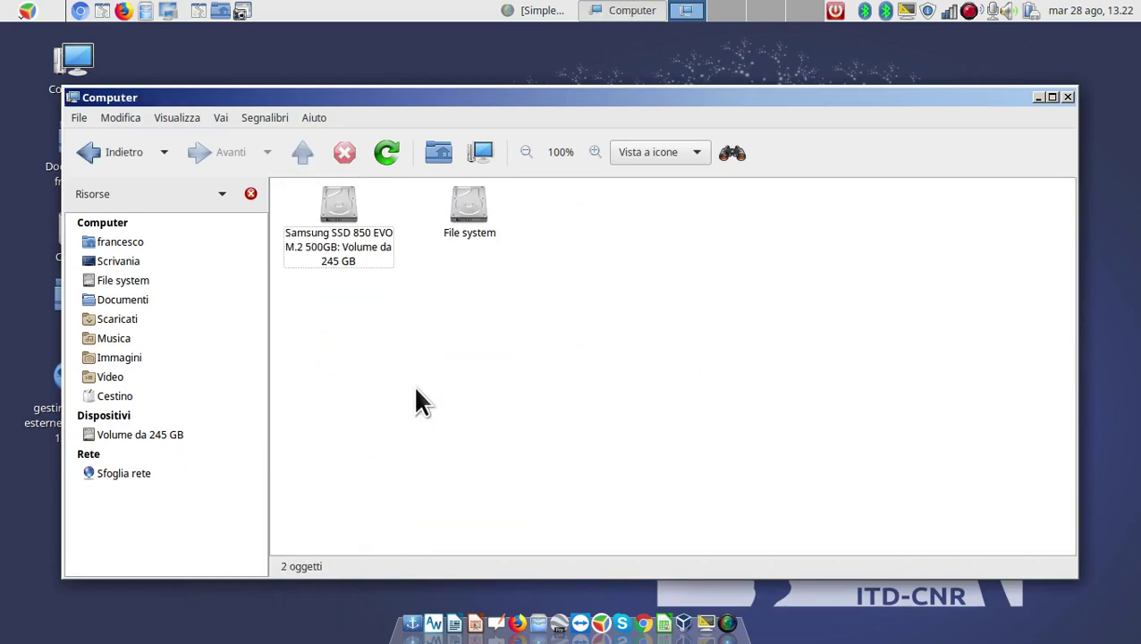
left_click(1067, 97)
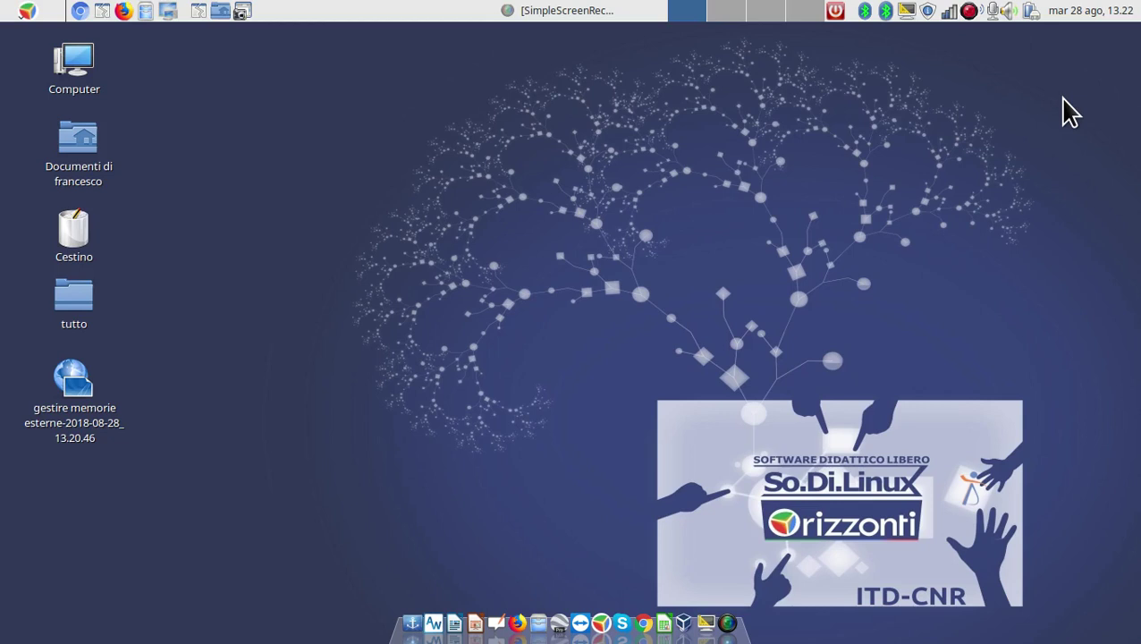
Safely remove the secur-tera- drive from the device list and close the file window.
key("XF86AudioRaiseVolume")
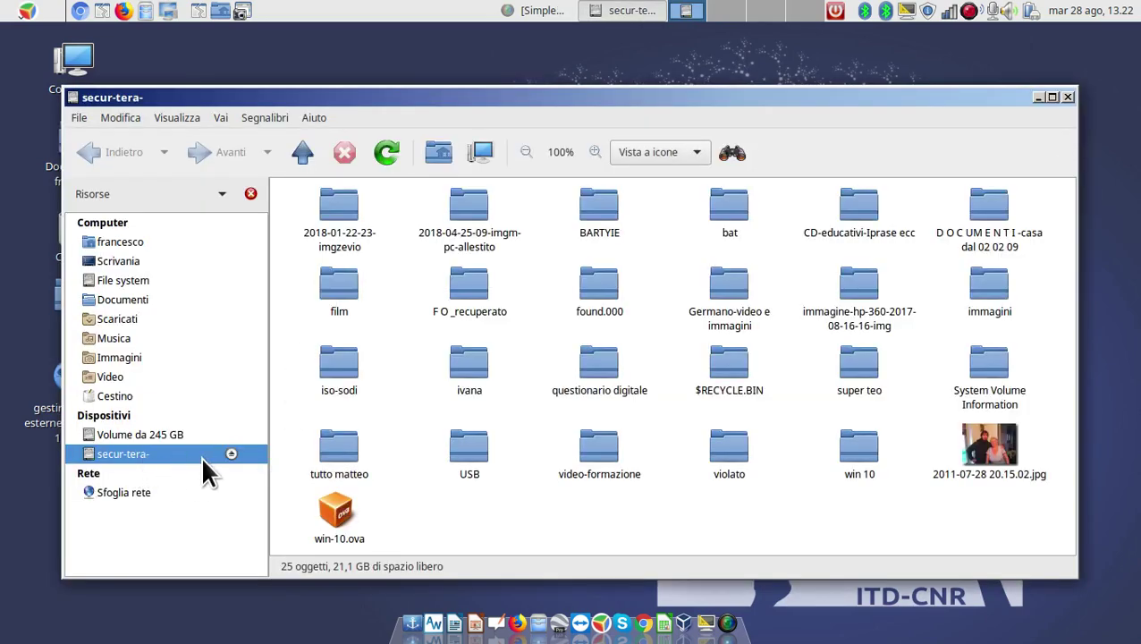
right_click(227, 452)
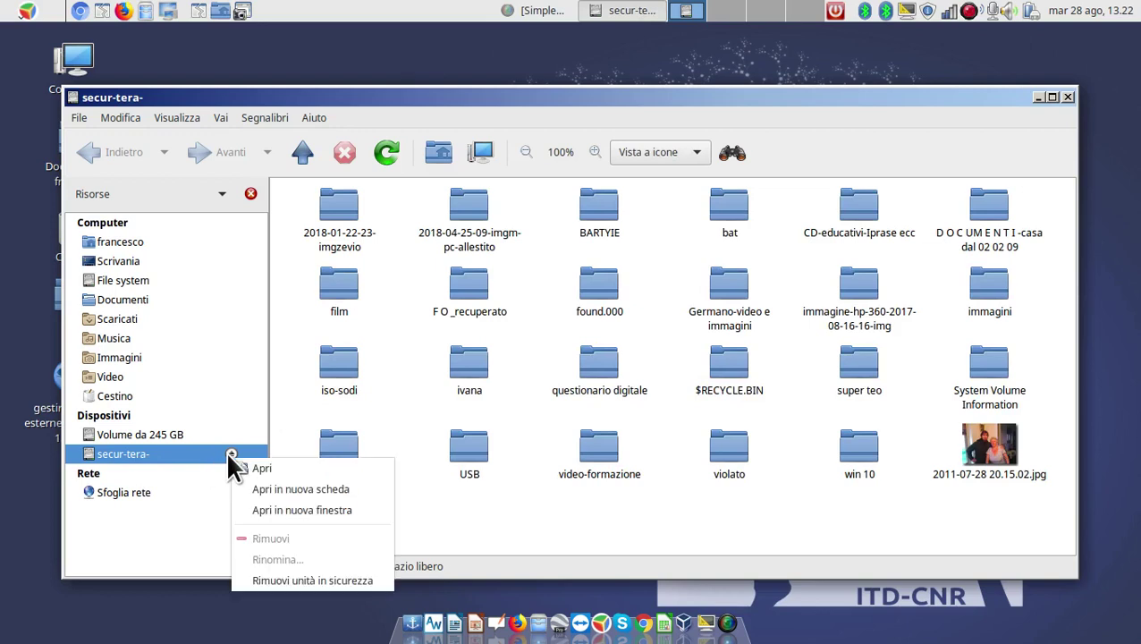
left_click(300, 581)
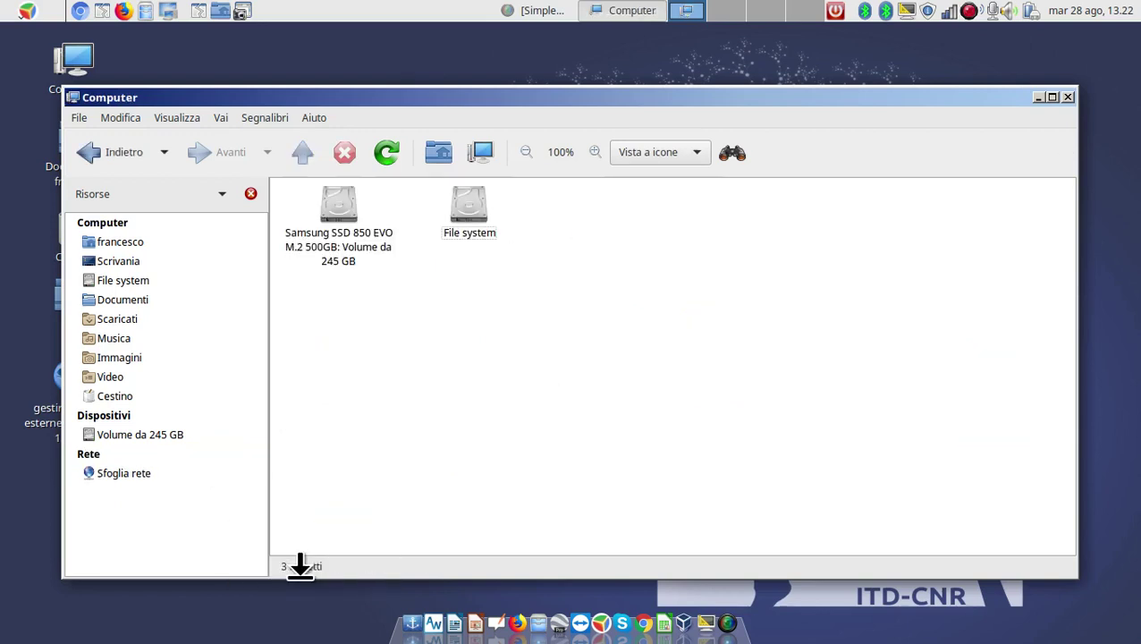
left_click(1068, 97)
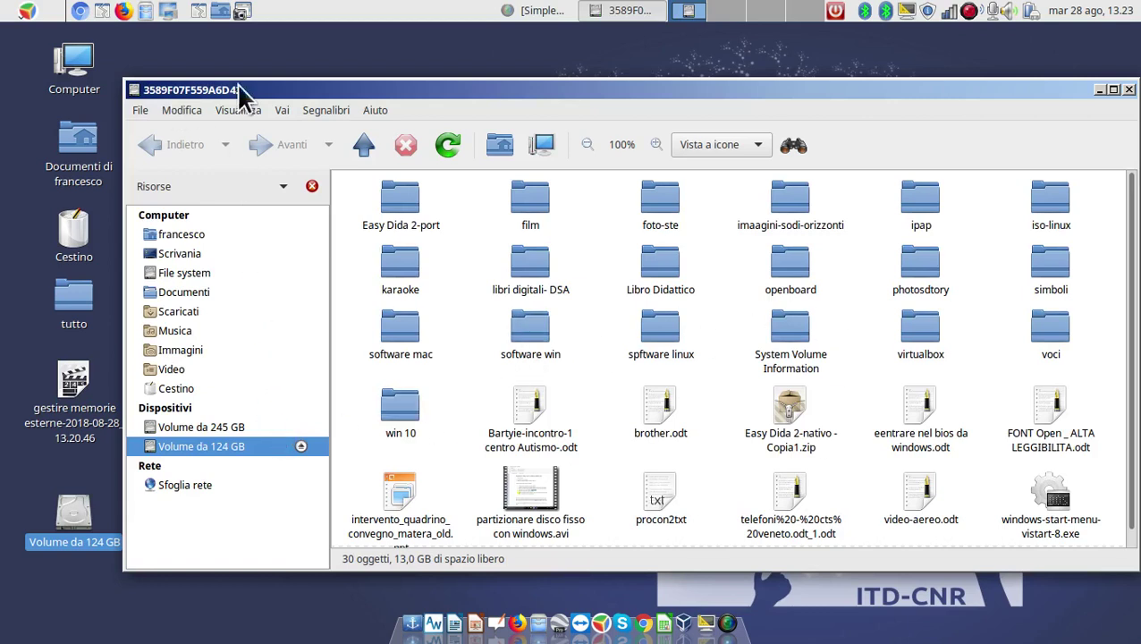
Close the 124 GB volume's window, reopen the volume from its desktop icon to view its contents, and close it again.
left_click(1128, 89)
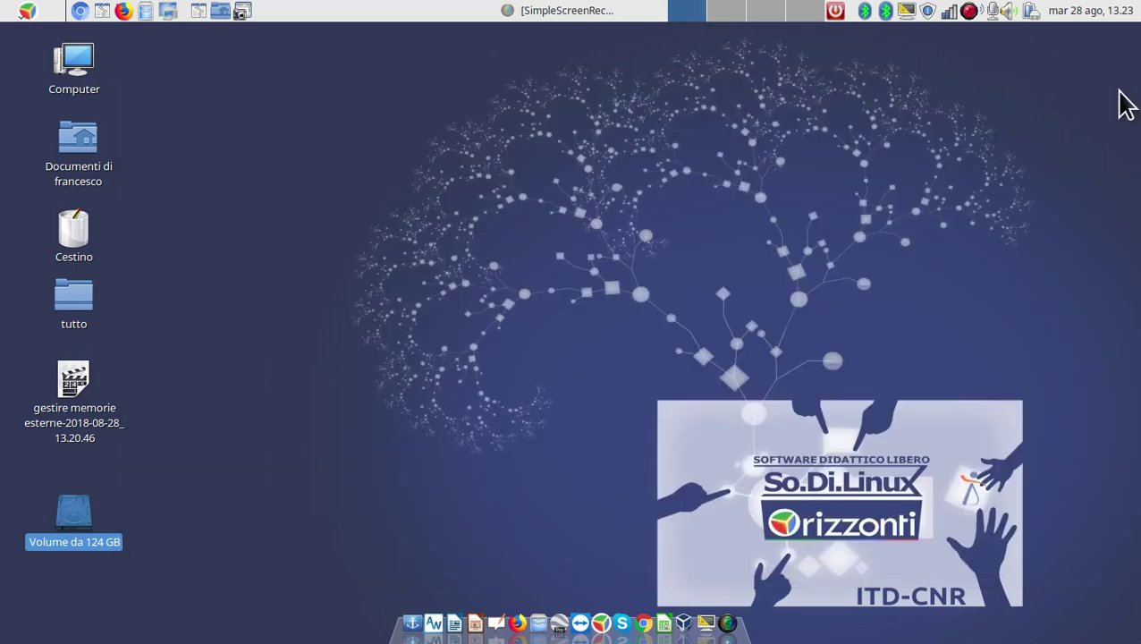
left_click(191, 498)
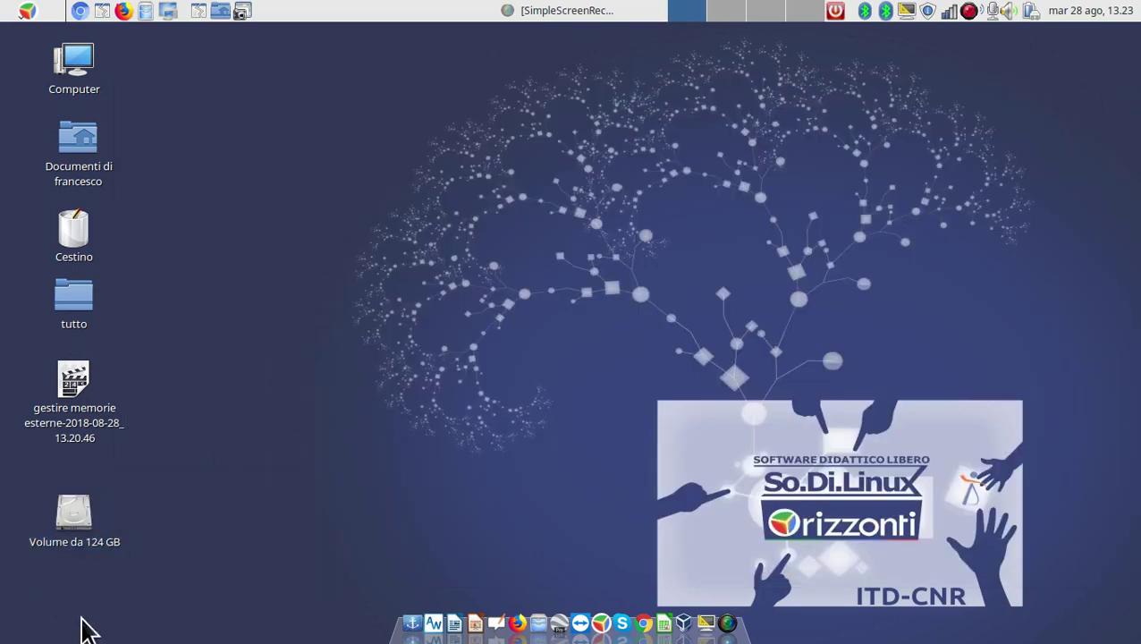
right_click(74, 519)
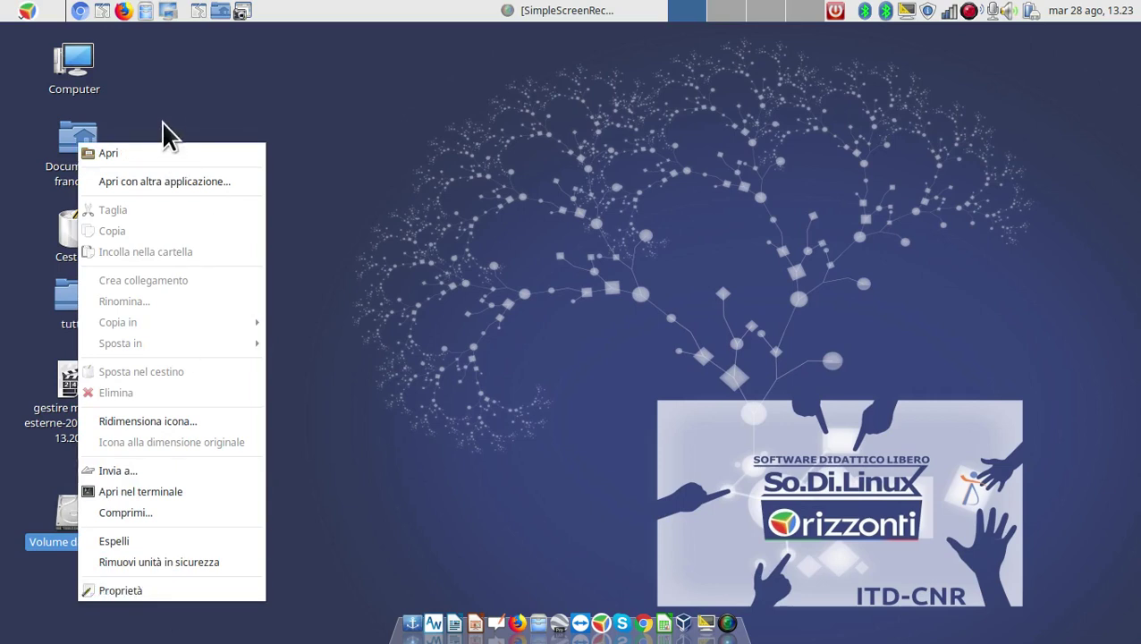
left_click(172, 153)
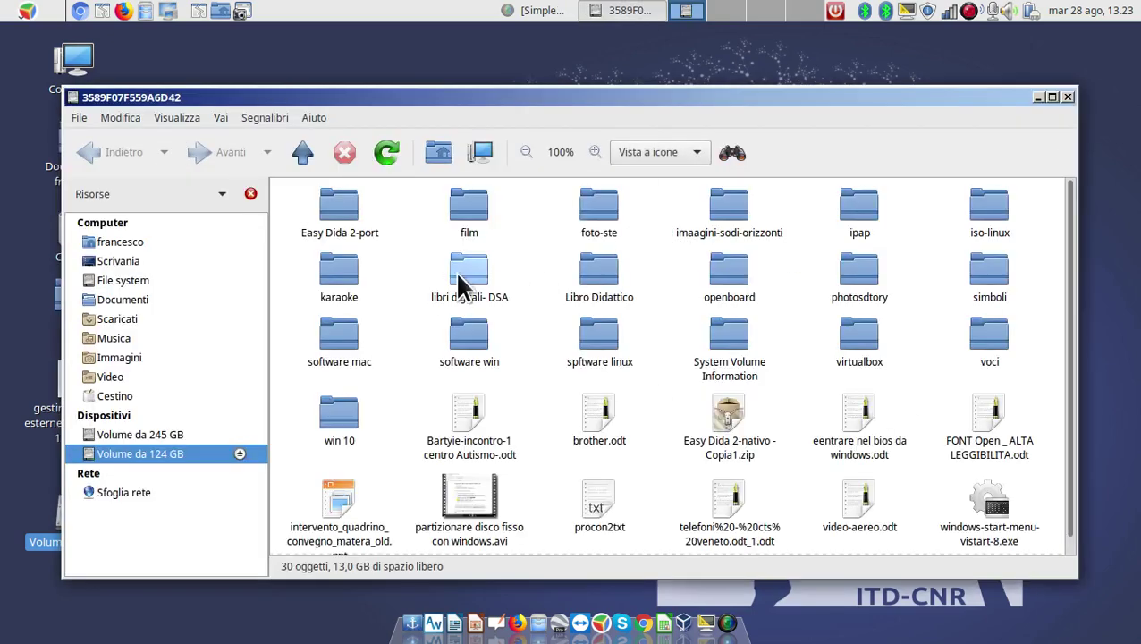
left_click(1068, 97)
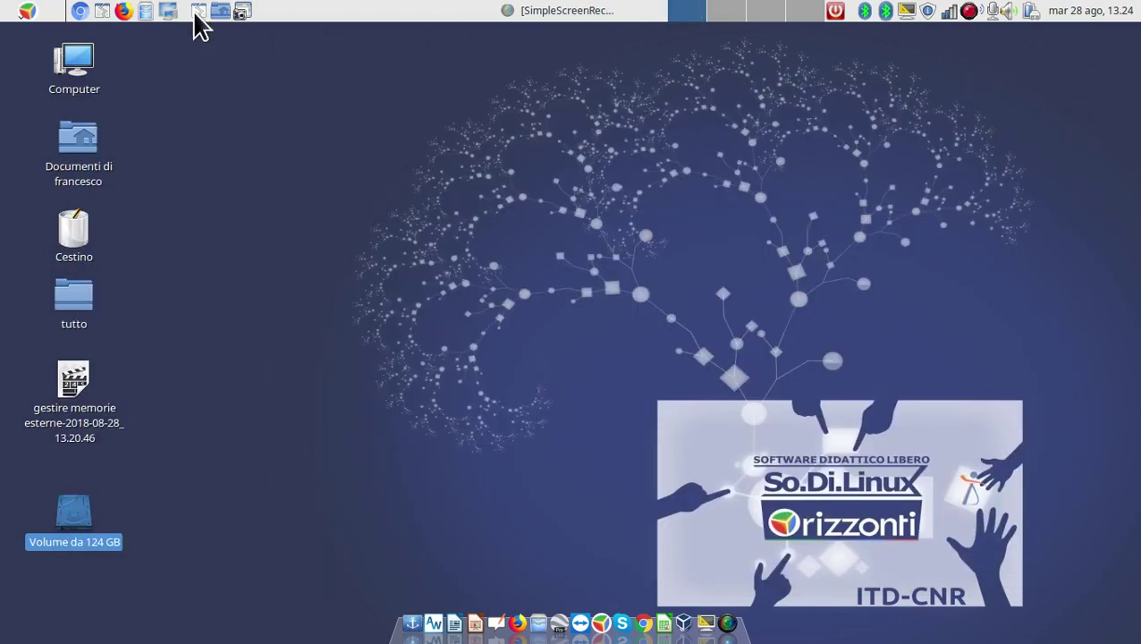
Open a file manager window, access the 245 GB volume and display the 124 GB volume's contents, moving the window to the screen's upper-left area.
left_click(146, 11)
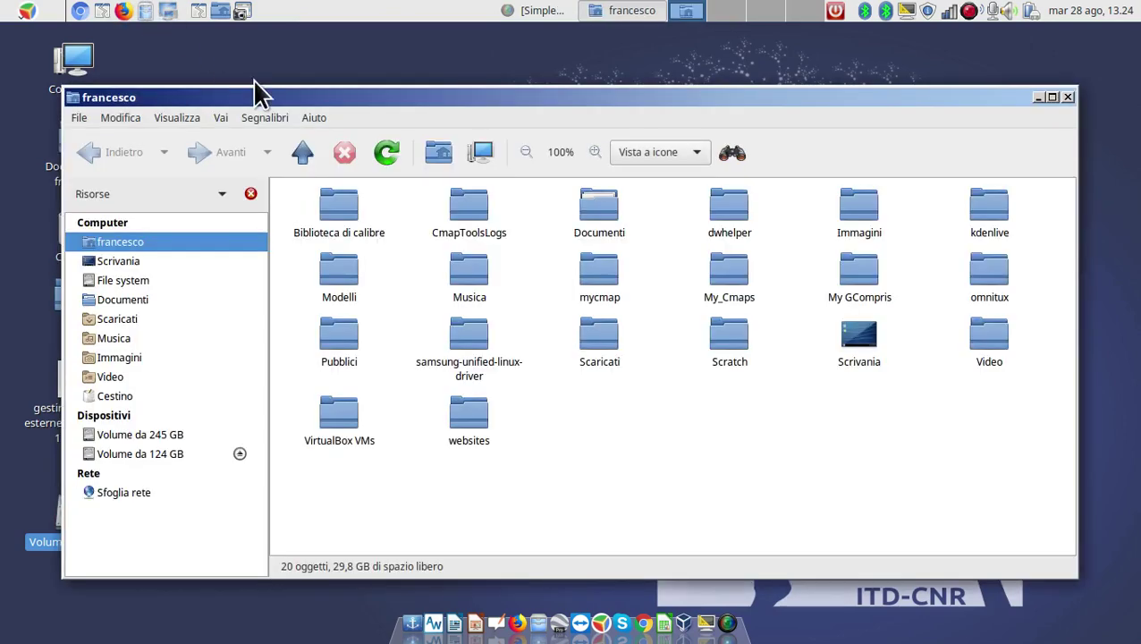
left_click(150, 434)
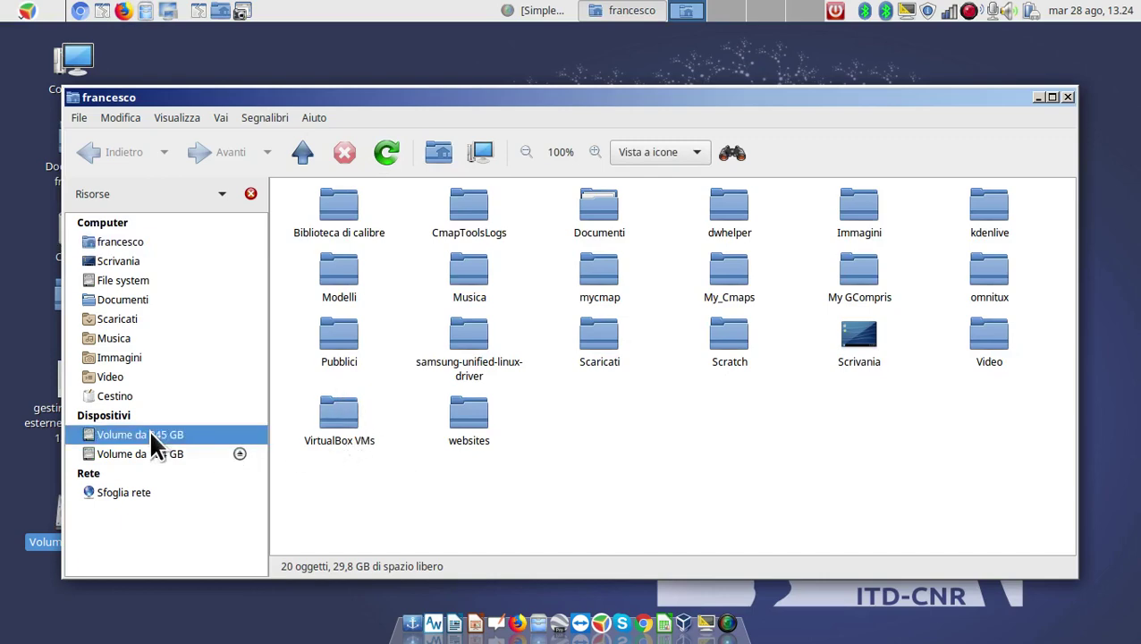
left_click(153, 454)
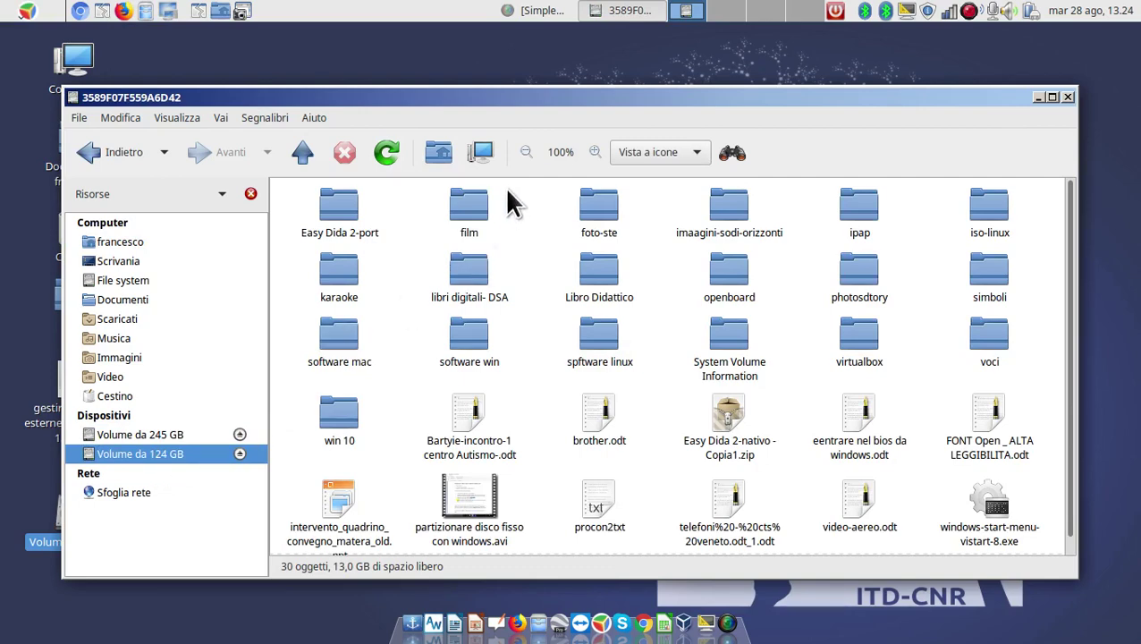
left_click_drag(583, 90, 519, 29)
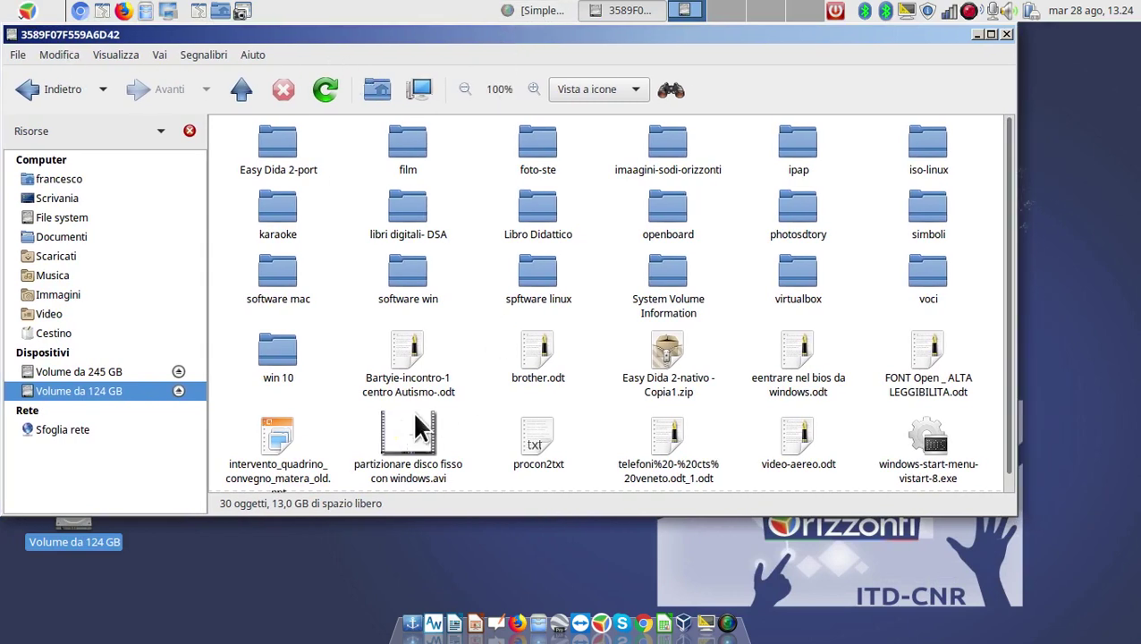
Split the window with an additional pane and show the Scrivania folder in the first pane beside the 124 GB volume.
left_click(116, 54)
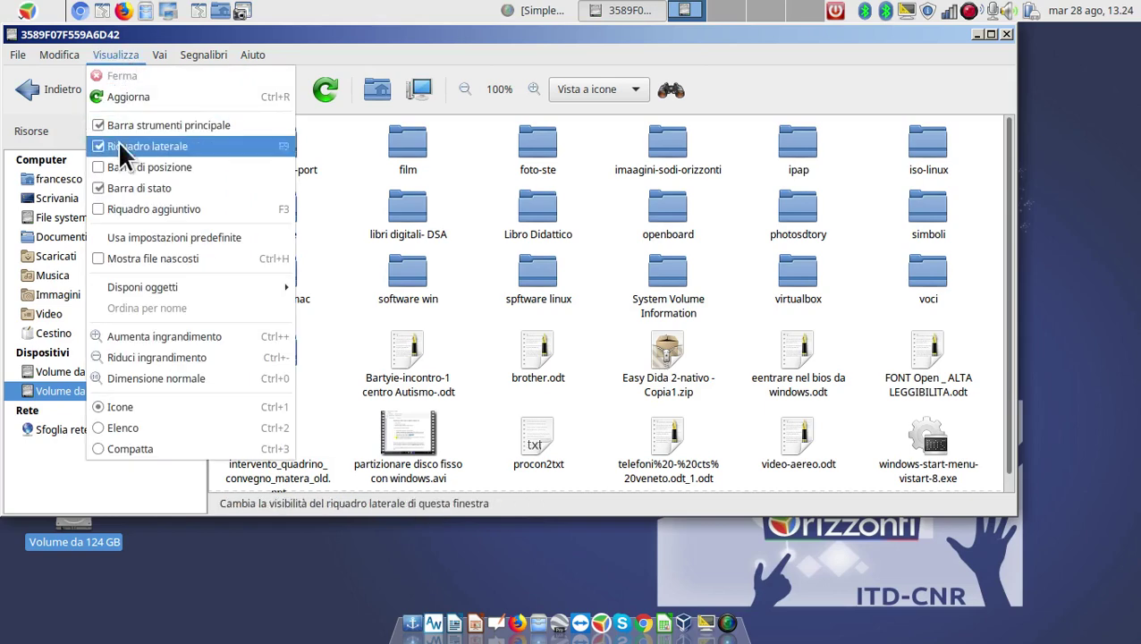
left_click(139, 209)
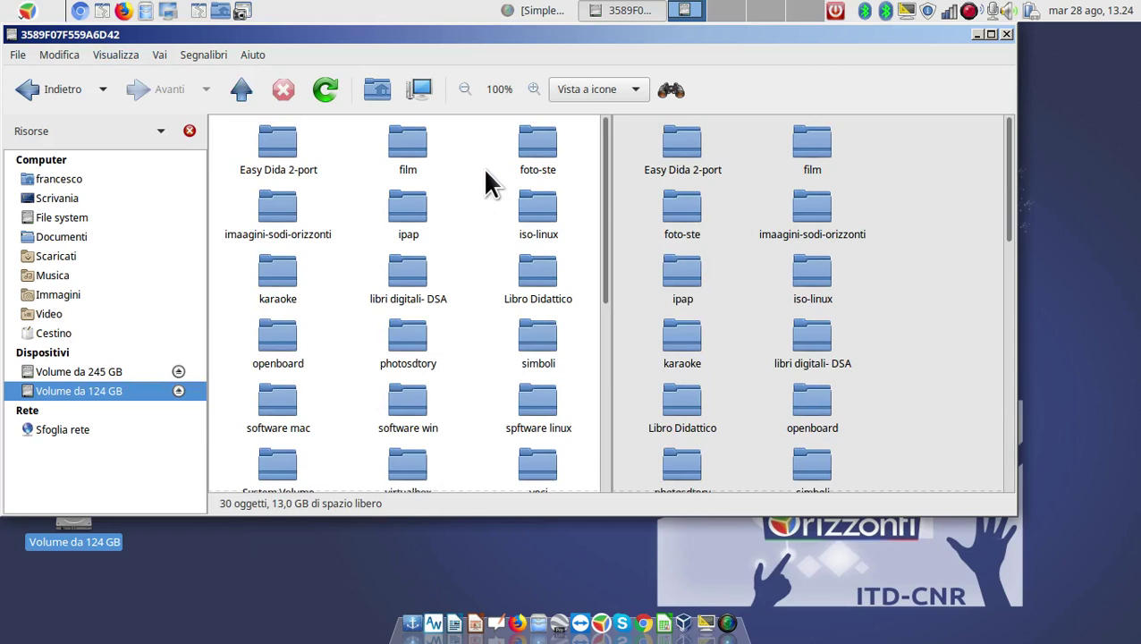
left_click(65, 198)
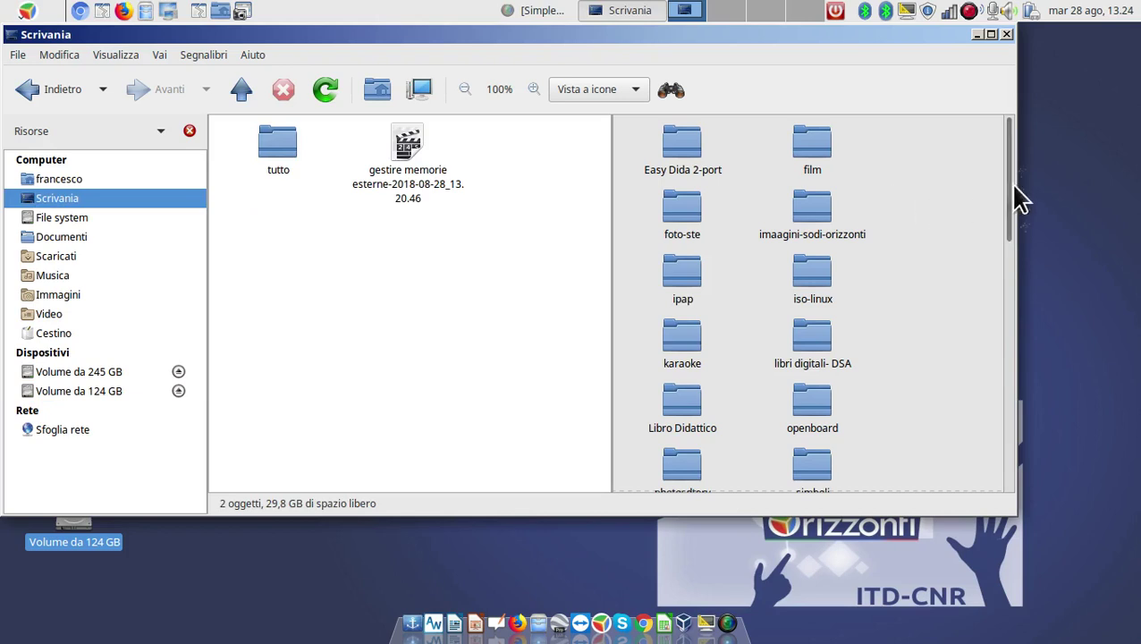
Copy "eentrare nel bios da windows.odt" from the 124 GB volume and paste it into the Scrivania folder.
left_click(939, 182)
left_click(460, 278)
scroll(964, 350, "down", 5)
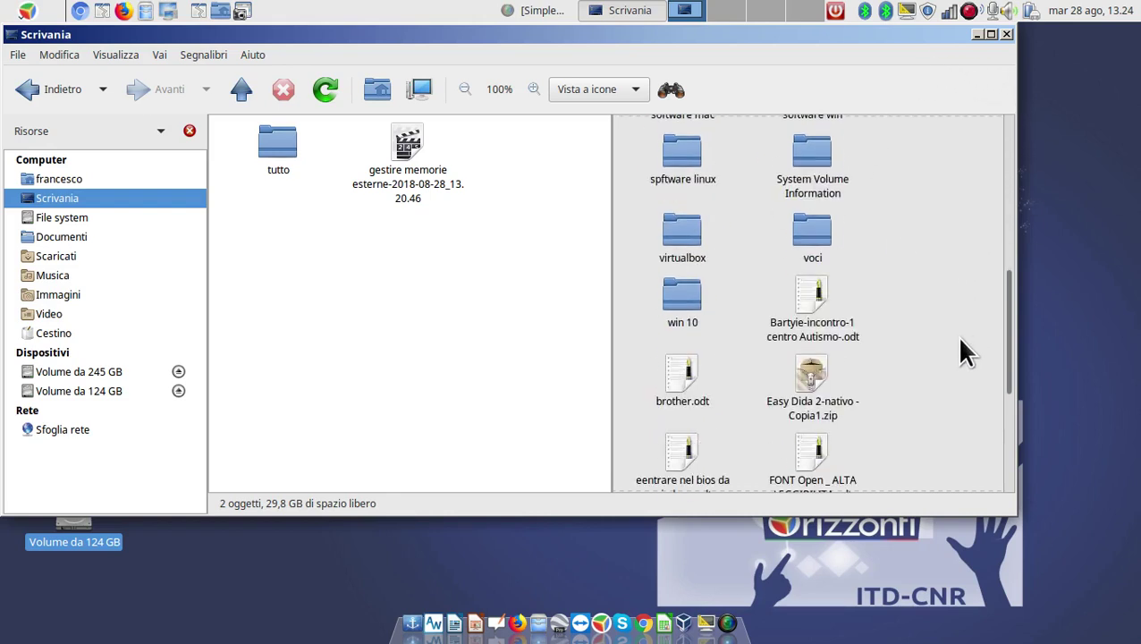
scroll(964, 350, "down", 1)
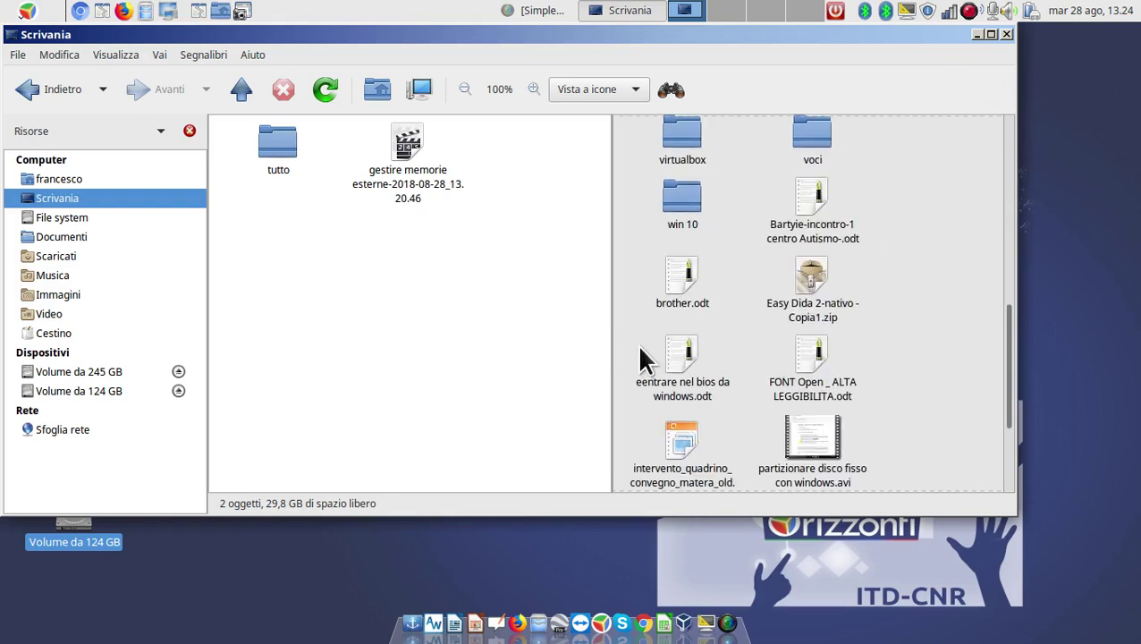
right_click(681, 358)
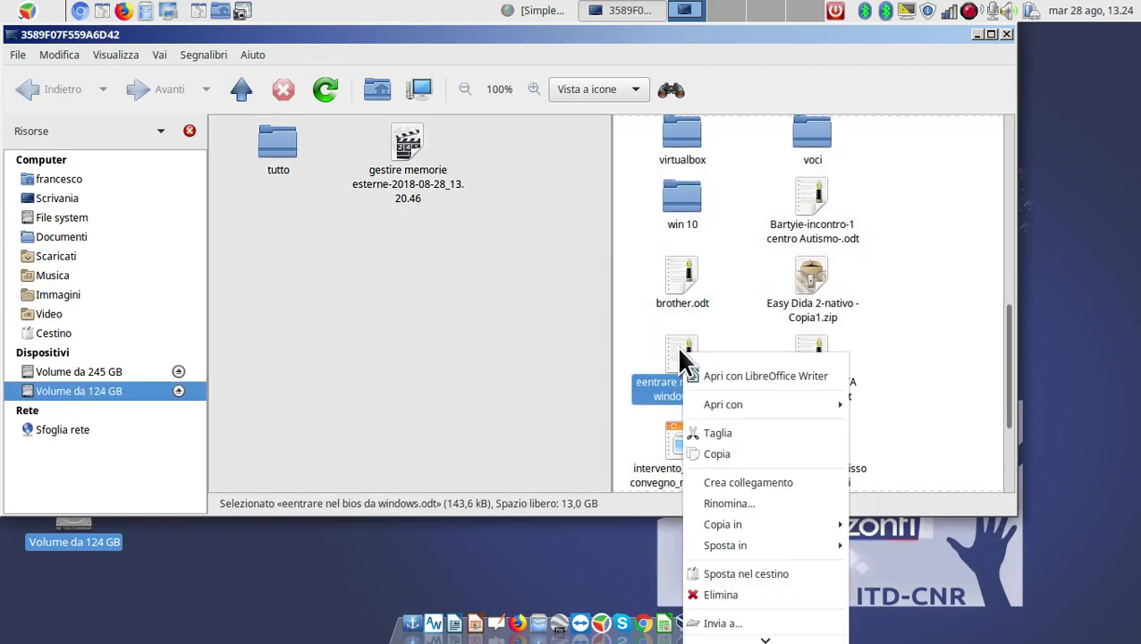
left_click(720, 456)
left_click(435, 321)
right_click(435, 322)
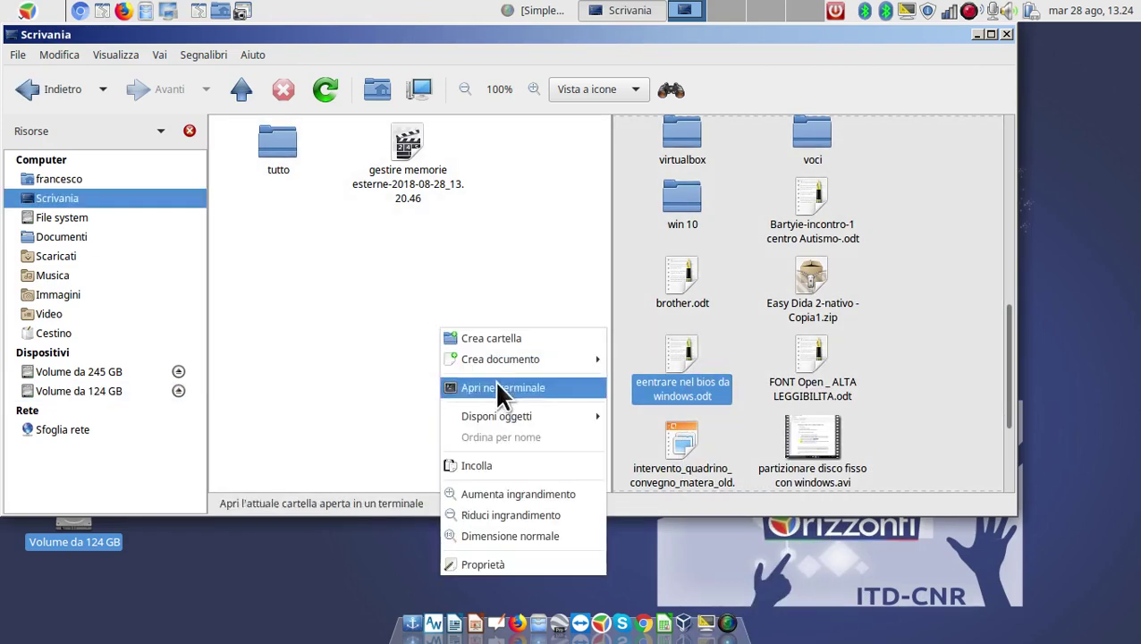
left_click(549, 463)
left_click(441, 190)
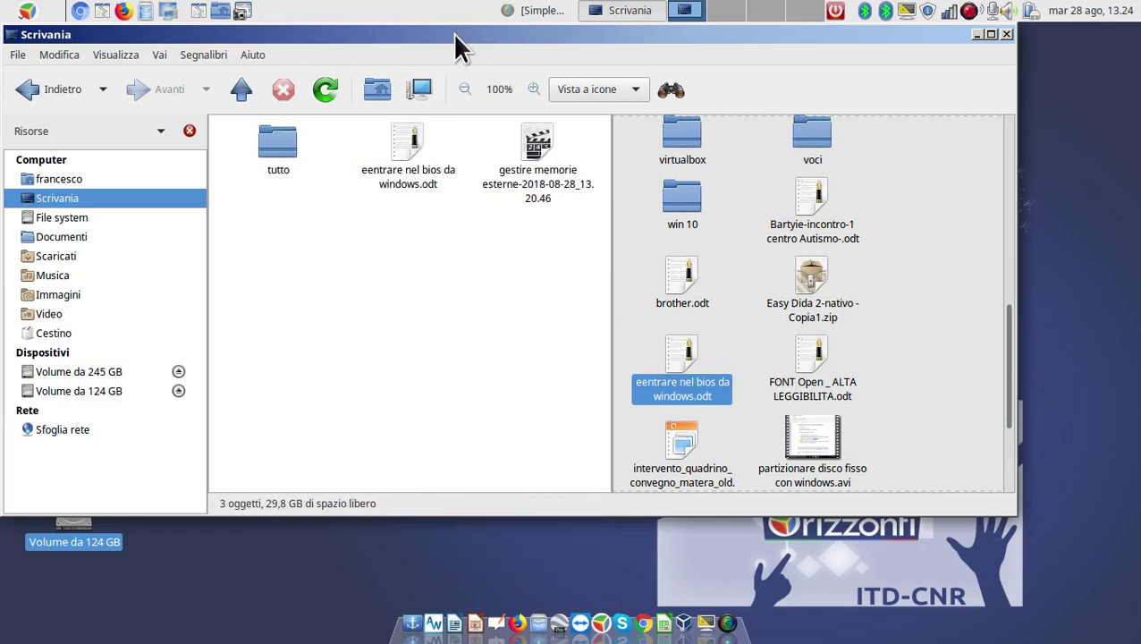
Shift the file window slightly and eject the 124 GB volume with Espelli from the device list.
left_click_drag(446, 35, 340, 53)
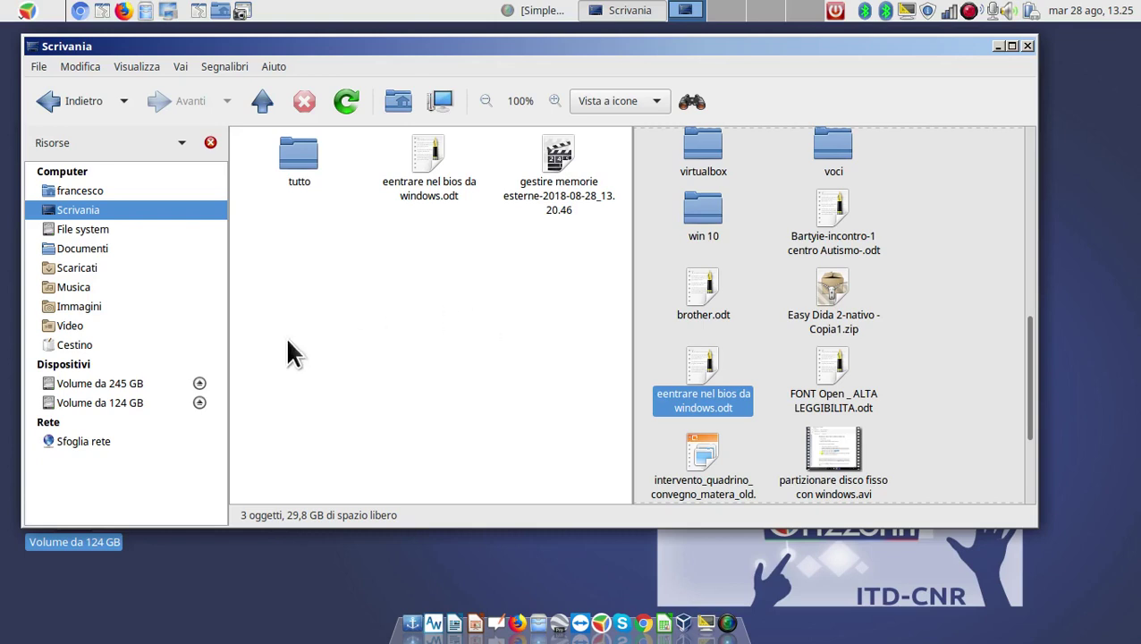
right_click(141, 400)
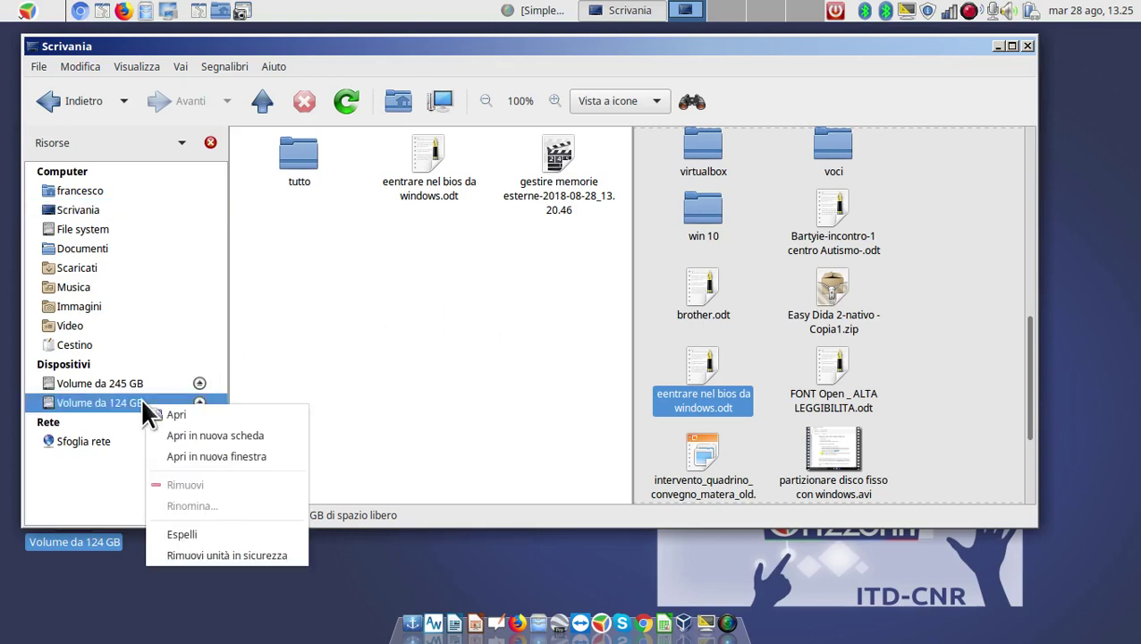
left_click(229, 533)
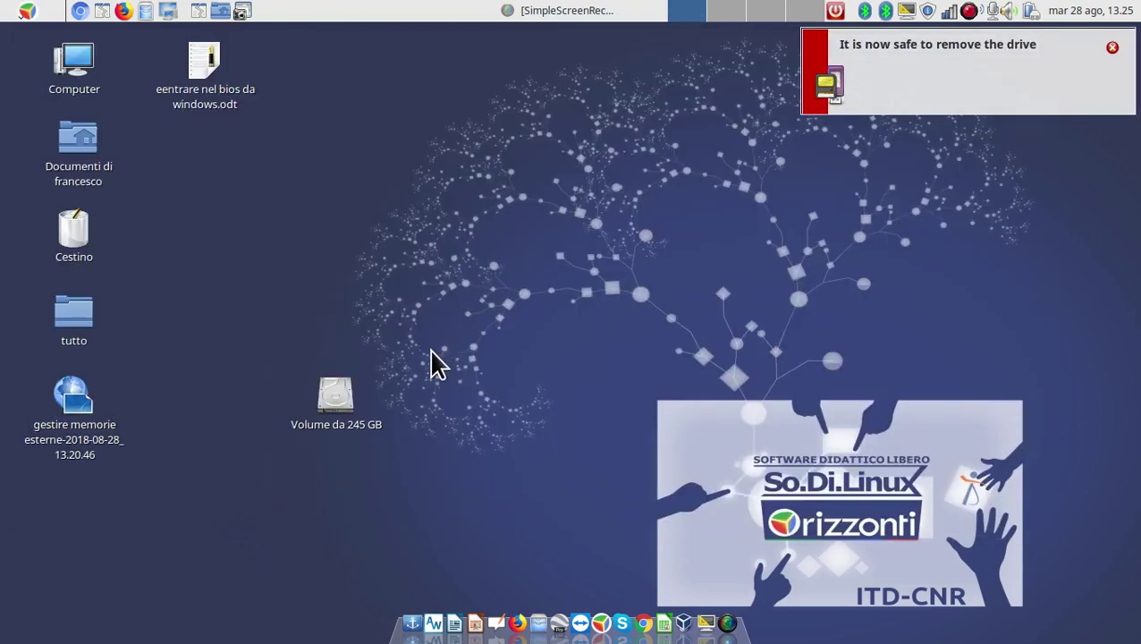
Move the 245 GB volume's desktop icon below the gestire memorie recording, check which actions it offers, and deselect it.
left_click_drag(351, 403, 72, 528)
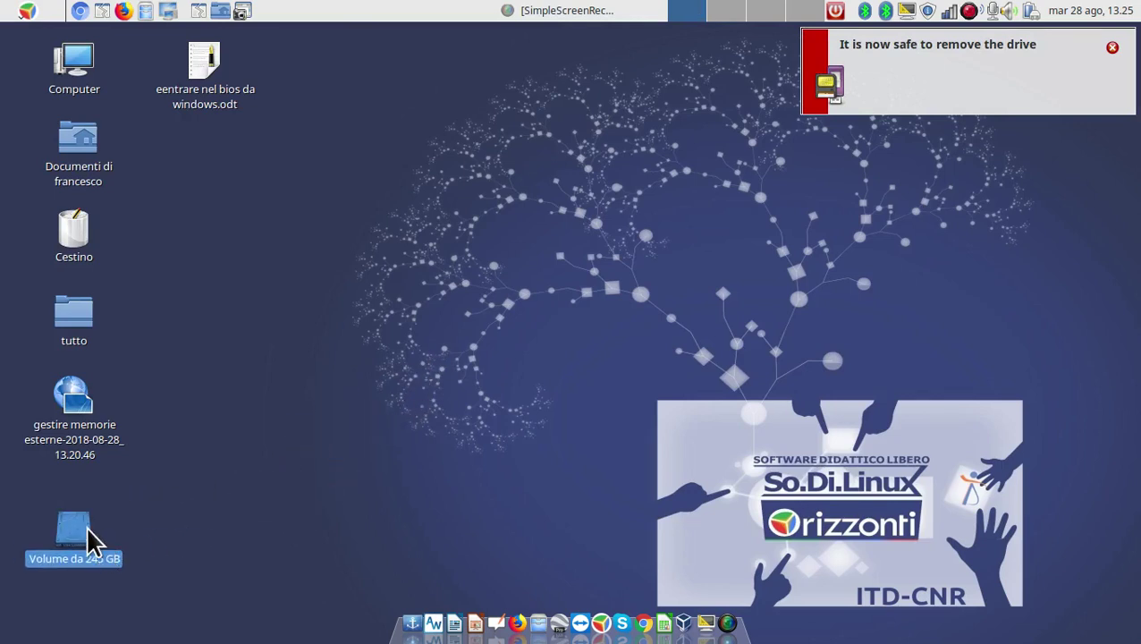
right_click(79, 531)
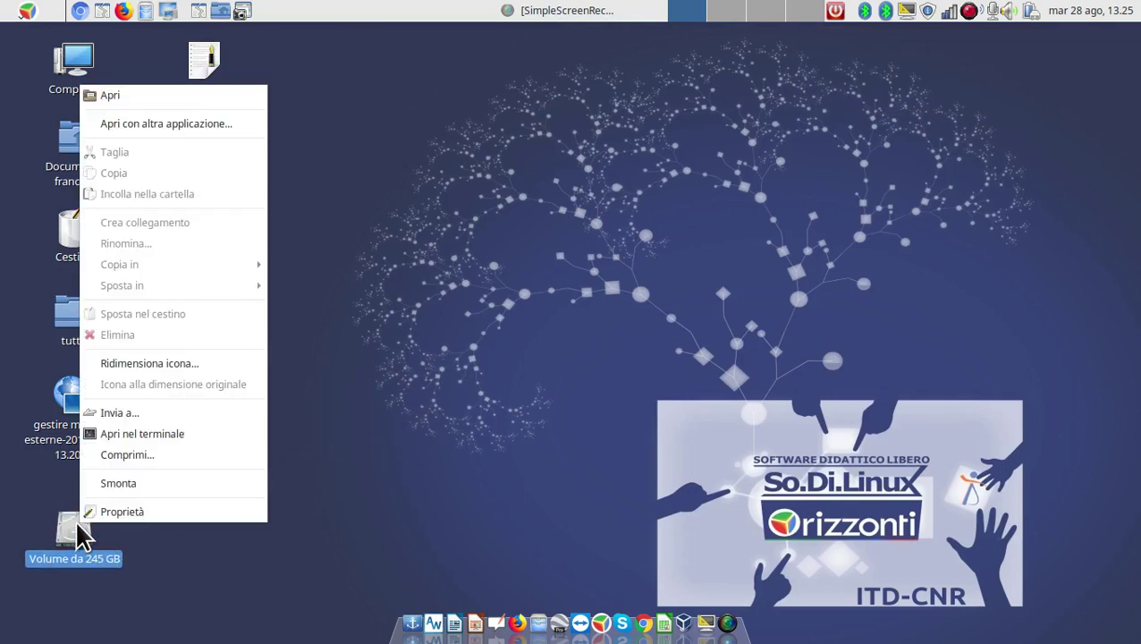
left_click(317, 394)
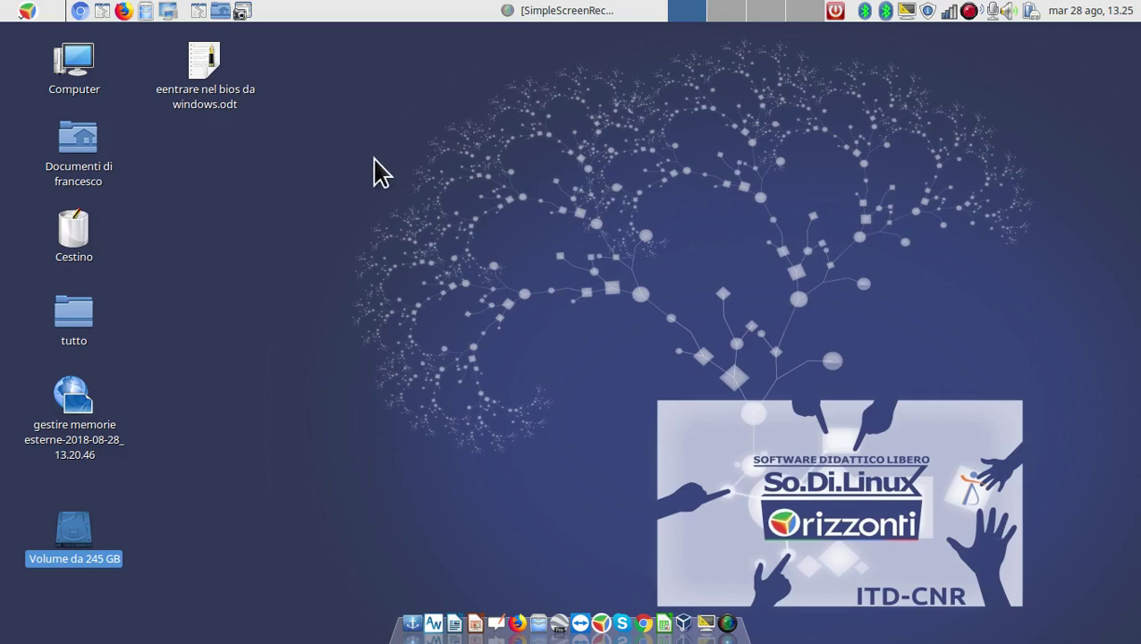
left_click(339, 148)
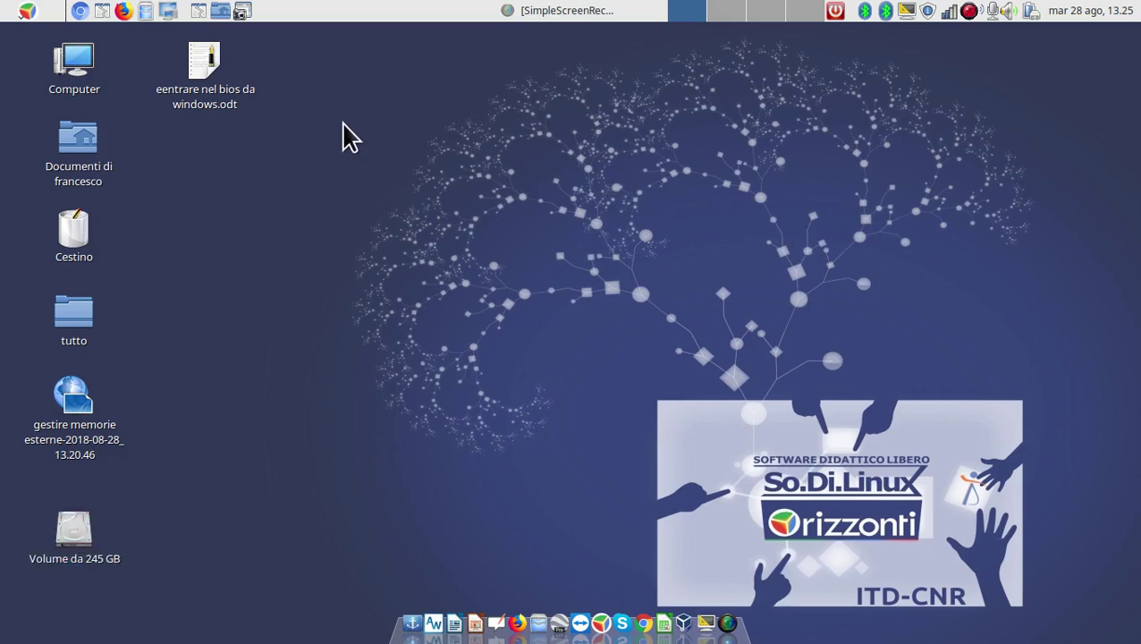